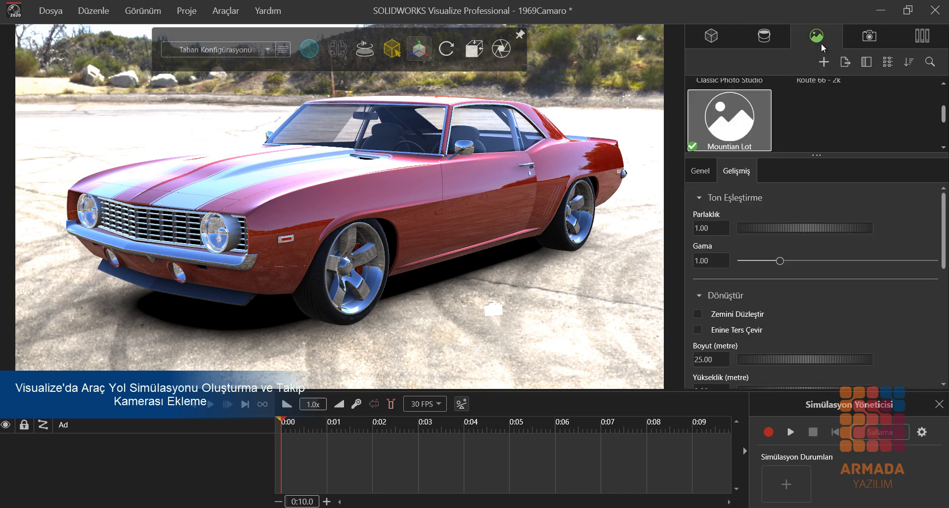
Enable Zemini Düzleştir for the Mountian Lot environment, and select the 1969 Camaro using the Model selection mode.
left_click(696, 314)
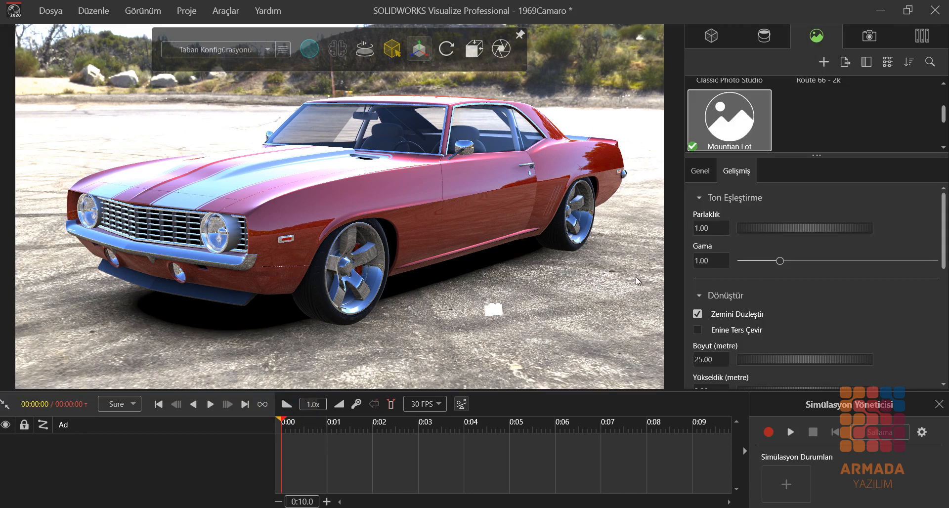
mouse_move(393, 52)
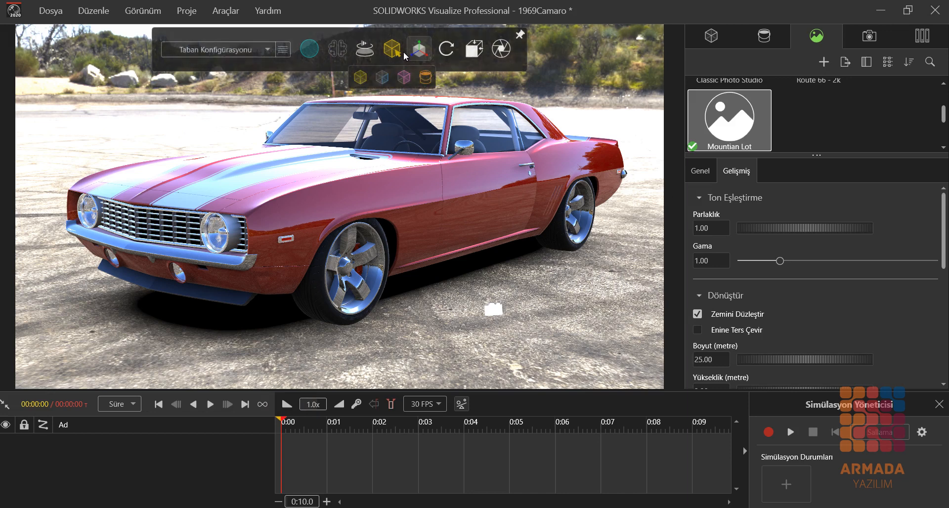
left_click(361, 77)
left_click(411, 201)
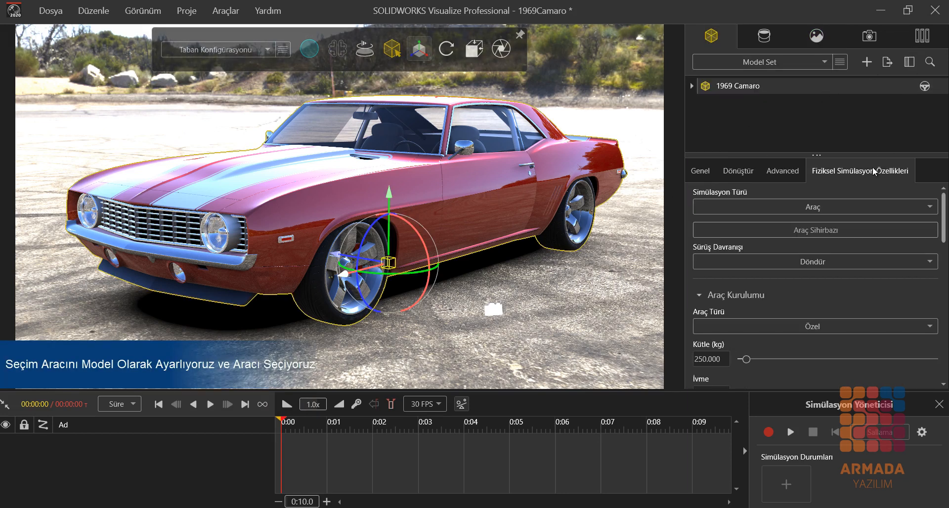
Set the car's driving behaviour (Sürüş Davranışı) to Yol in its physics simulation properties.
scroll(945, 230, "down", 1)
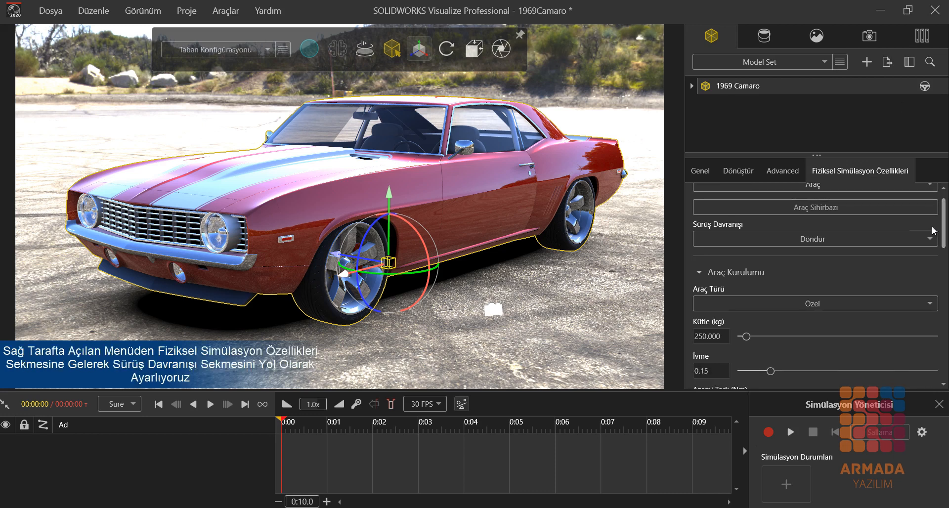
left_click(917, 234)
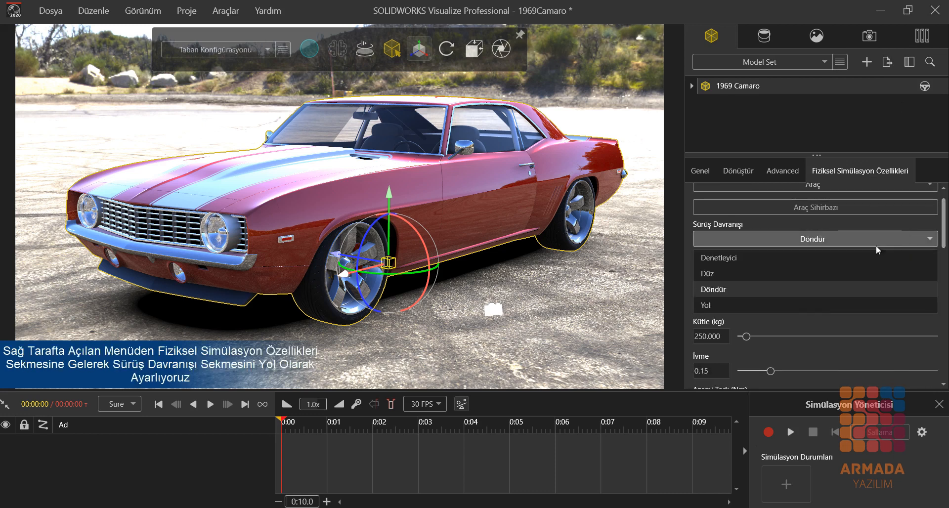
left_click(722, 301)
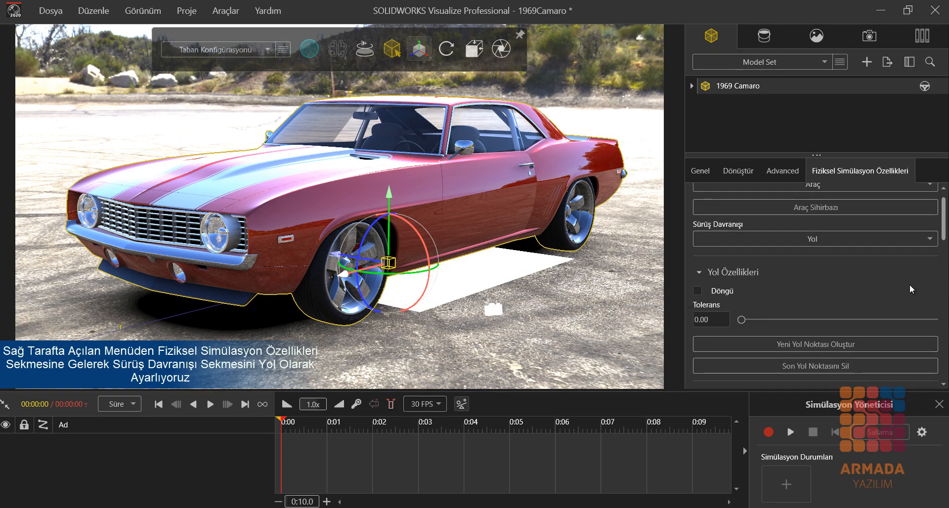
Set the vehicle type to Spor Araba, then adjust İvme to 0.19, Azami Tork to 343 Nm and Maksimum Devir to 1238.
scroll(945, 228, "down", 3)
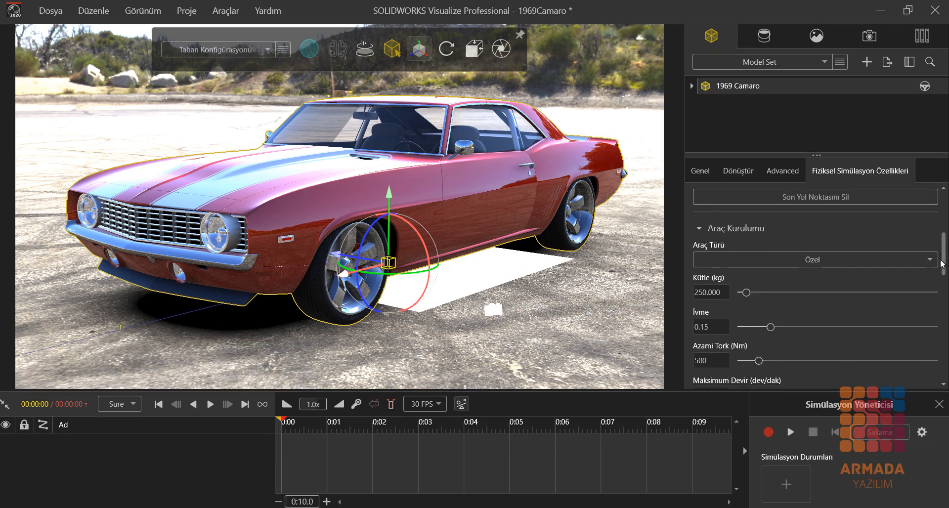
left_click(887, 260)
left_click(775, 295)
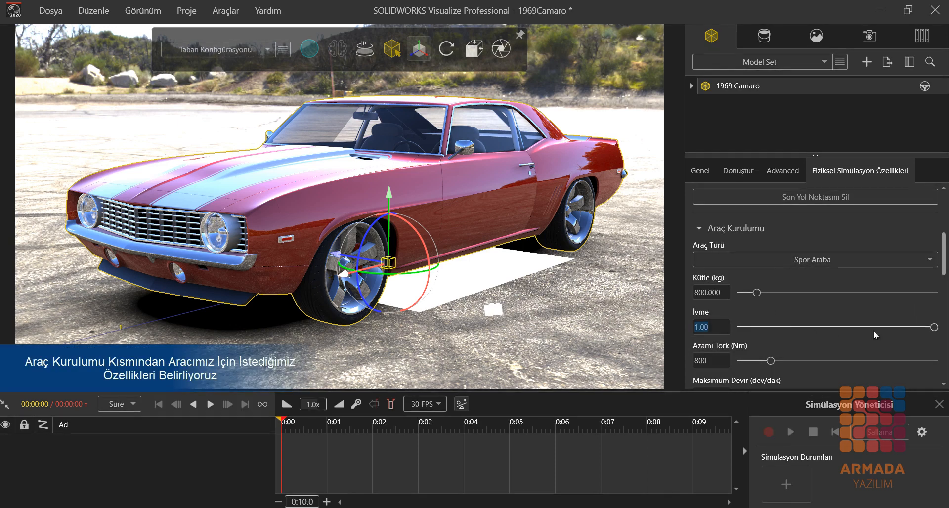
left_click_drag(935, 327, 880, 338)
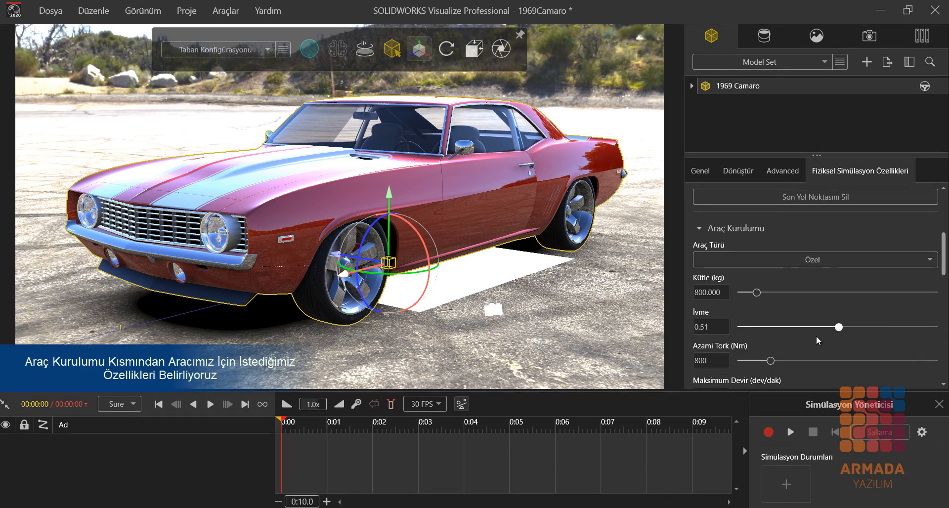
left_click_drag(777, 335, 779, 334)
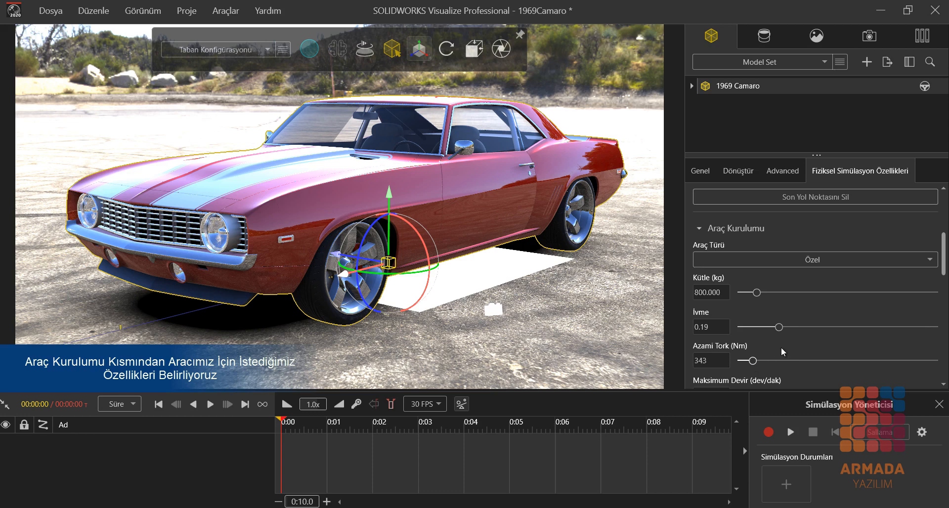
scroll(783, 352, "down", 2)
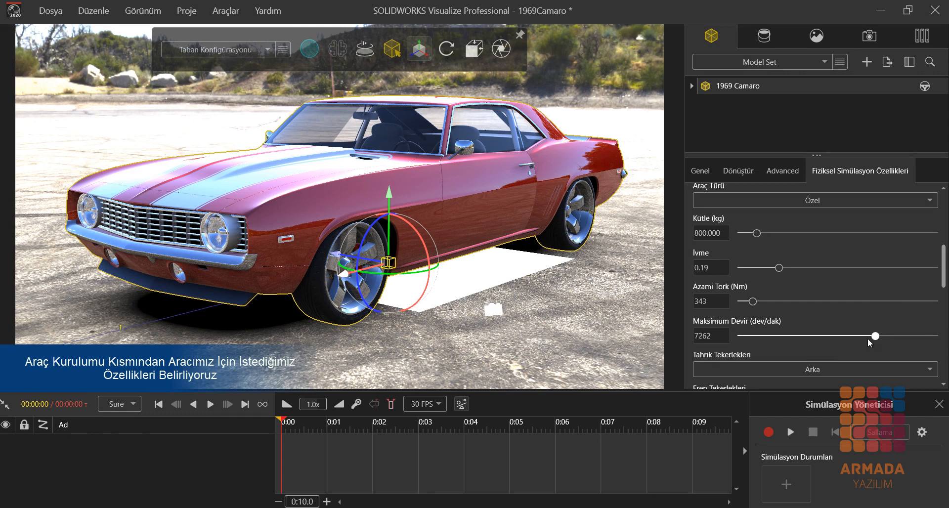
left_click_drag(819, 338, 749, 334)
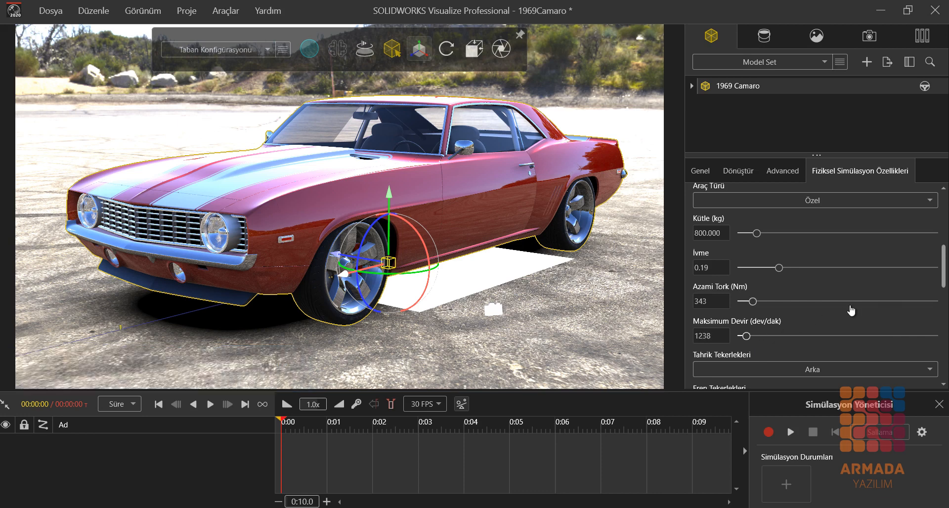
Review the remaining vehicle setup and advanced properties, toggling the Simulation Manager's display, and return to the path point options.
scroll(850, 309, "down", 3)
scroll(847, 305, "down", 2)
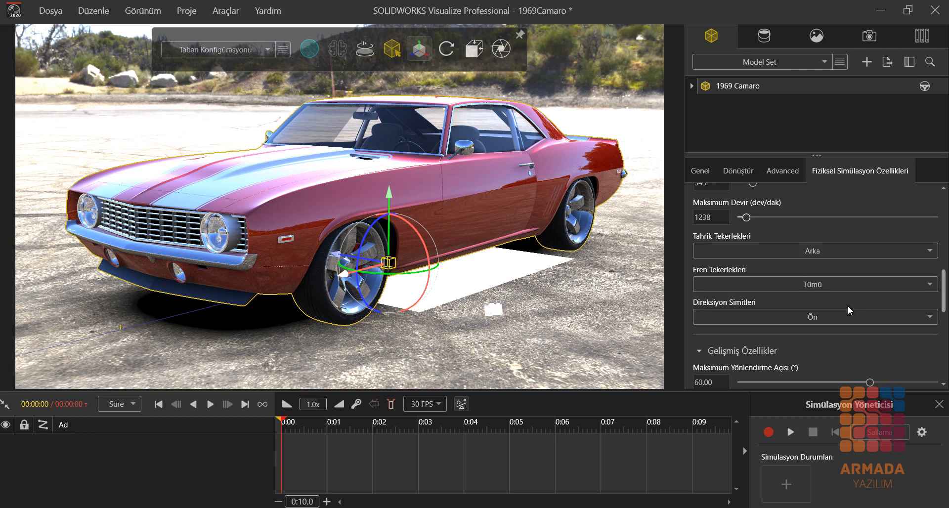
scroll(848, 305, "down", 2)
scroll(845, 308, "down", 8)
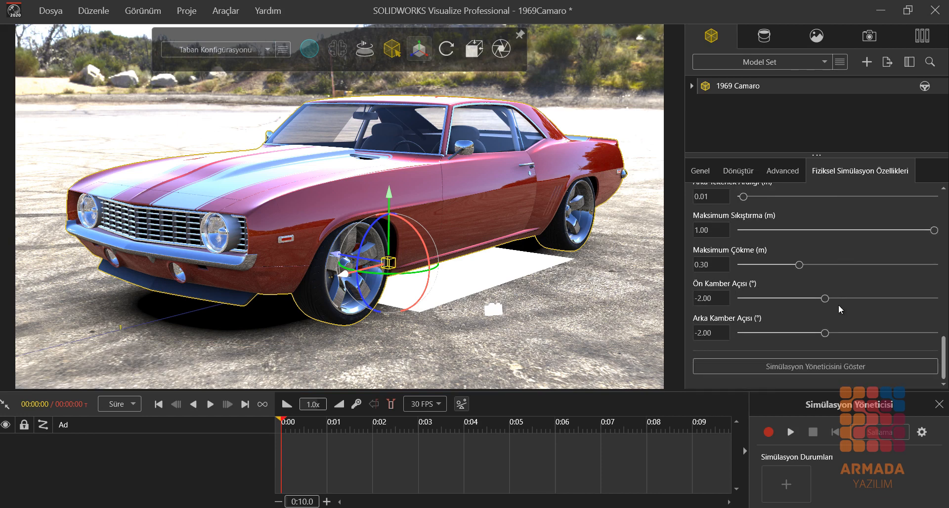
left_click(848, 367)
left_click(847, 366)
left_click_drag(944, 373, 946, 253)
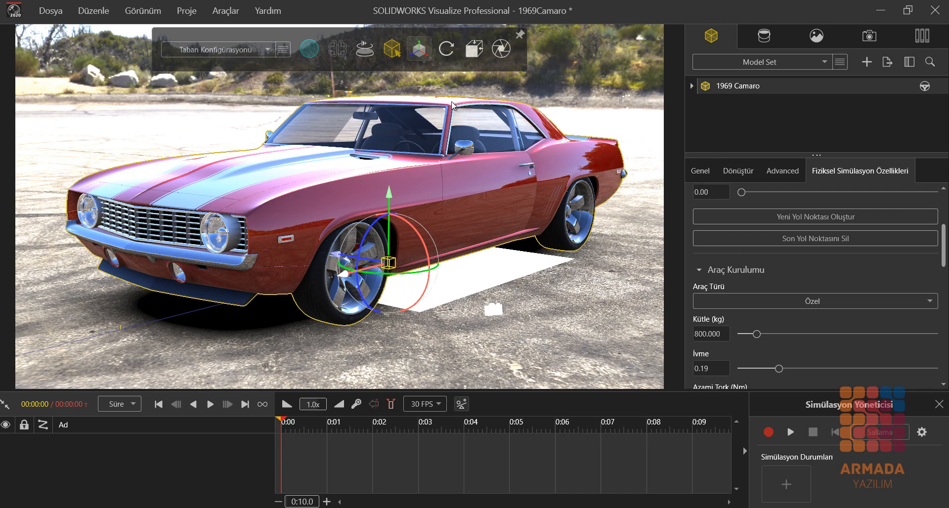
Switch to the top view and move the last path point onto the ground area, near its upper-right edge.
left_click(473, 49)
left_click(473, 108)
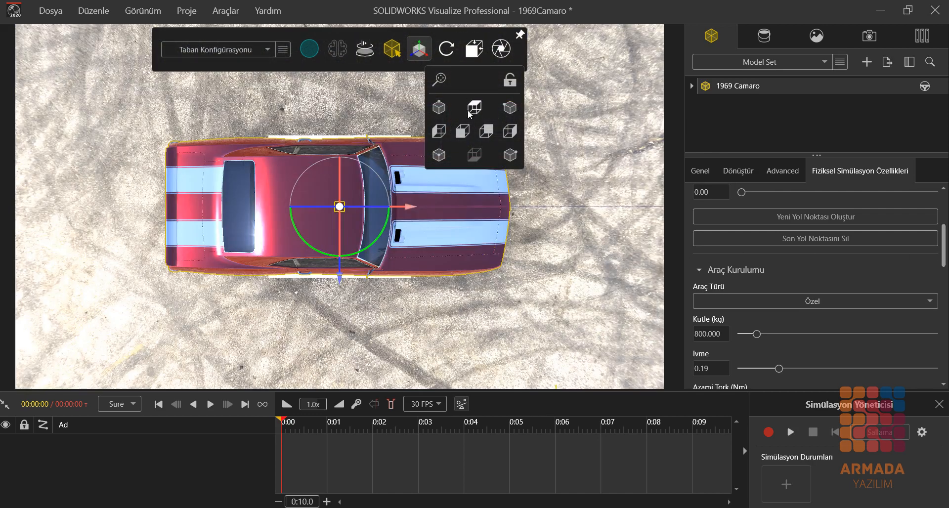
scroll(456, 276, "down", 5)
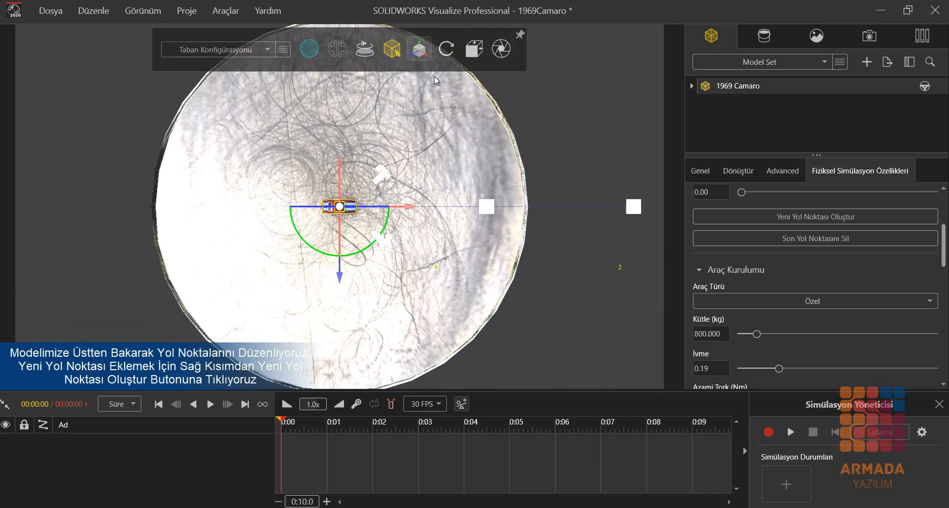
mouse_move(418, 53)
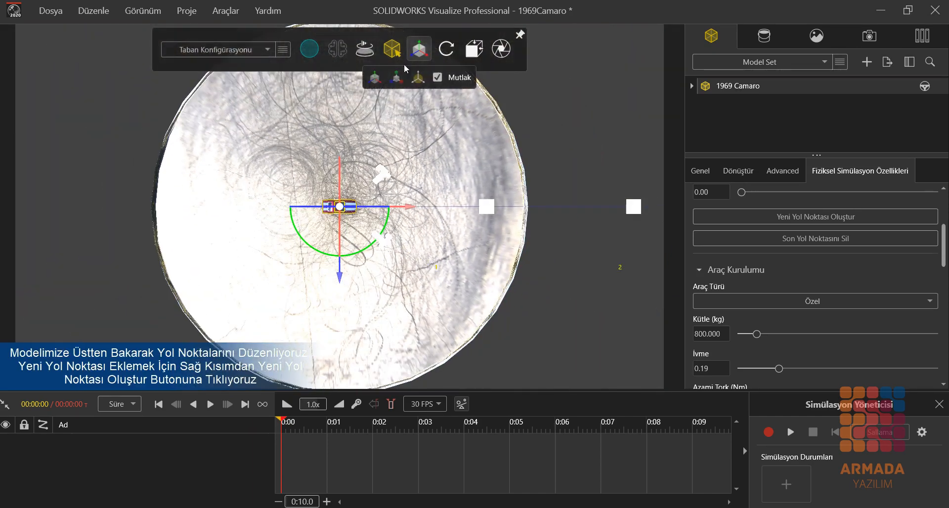
left_click(635, 208)
middle_click_drag(656, 214, 640, 216)
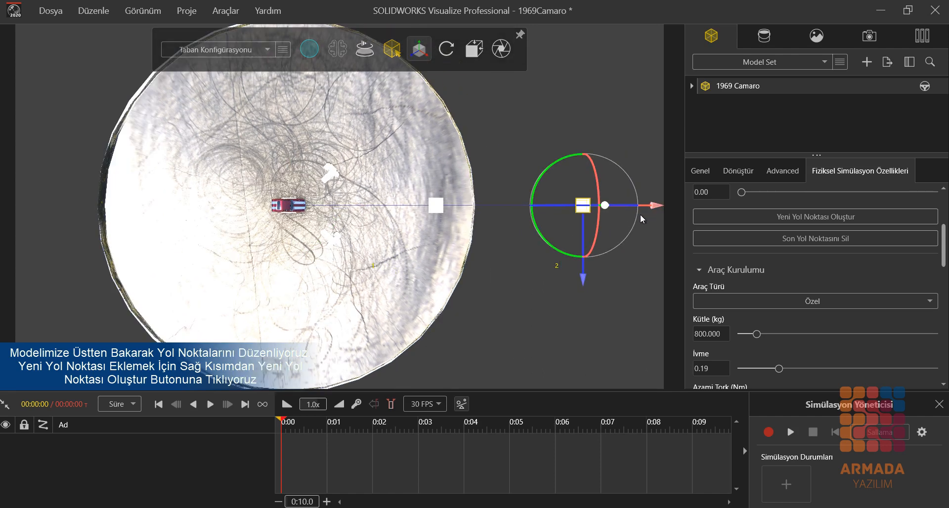
left_click_drag(645, 209, 405, 242)
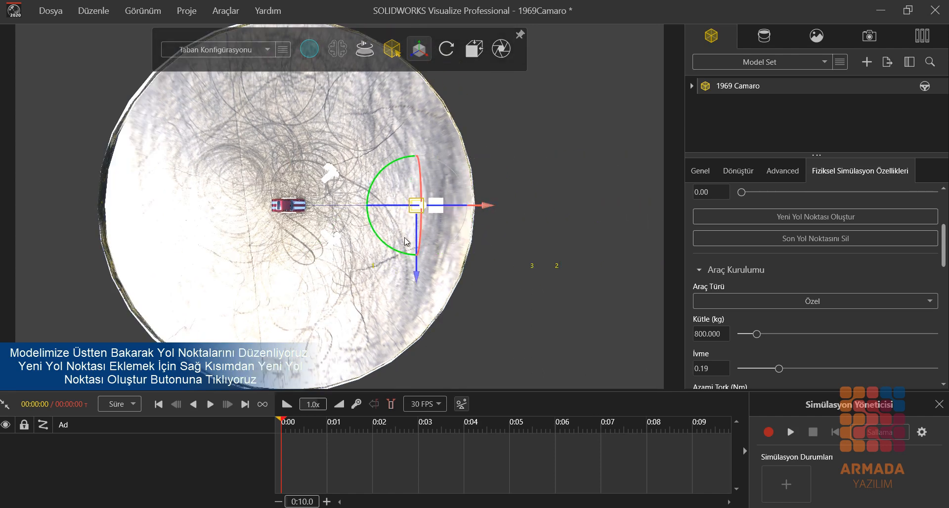
left_click_drag(417, 276, 405, 202)
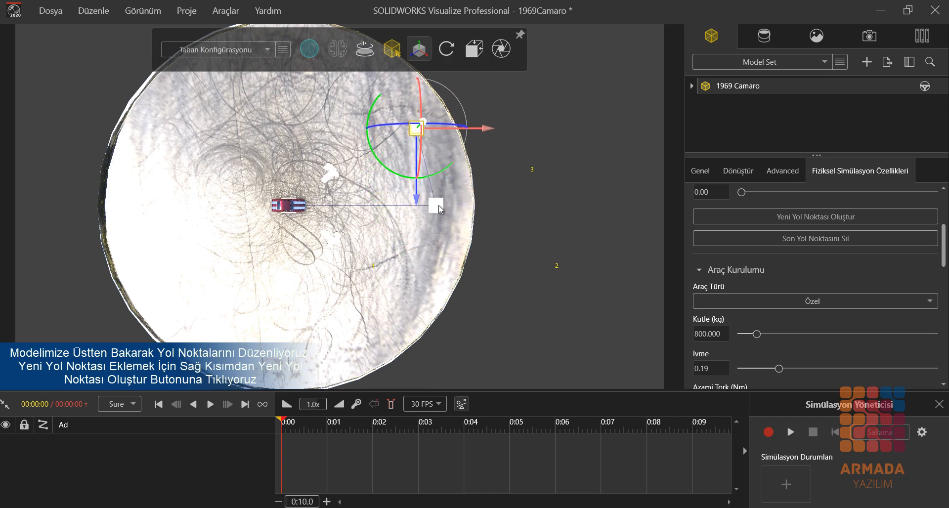
Move the middle path point closer to the car, diagonally below its front end in the top view.
left_click(440, 208)
left_click_drag(434, 272, 435, 322)
left_click_drag(508, 262, 420, 260)
Move the first path point off the car to the lower part of the ground area, near its edge.
scroll(275, 233, "up", 2)
scroll(276, 234, "up", 3)
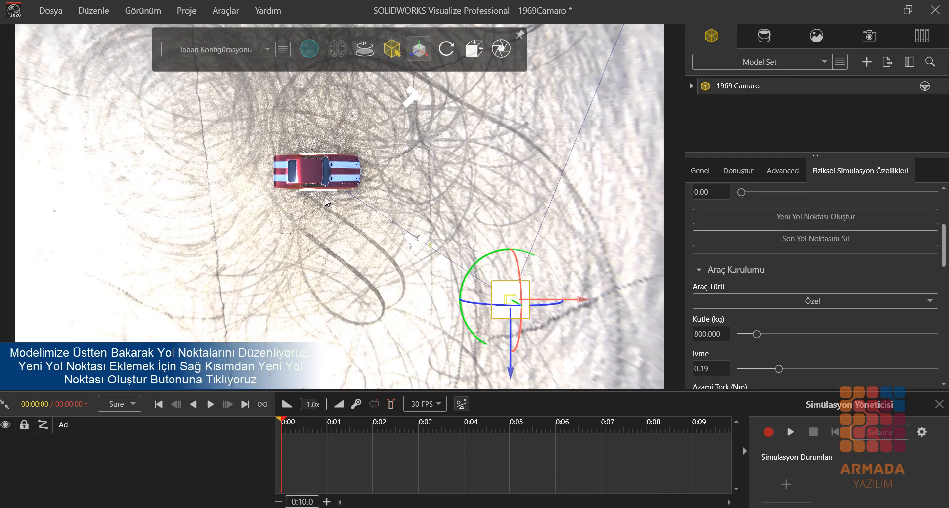
left_click(329, 195)
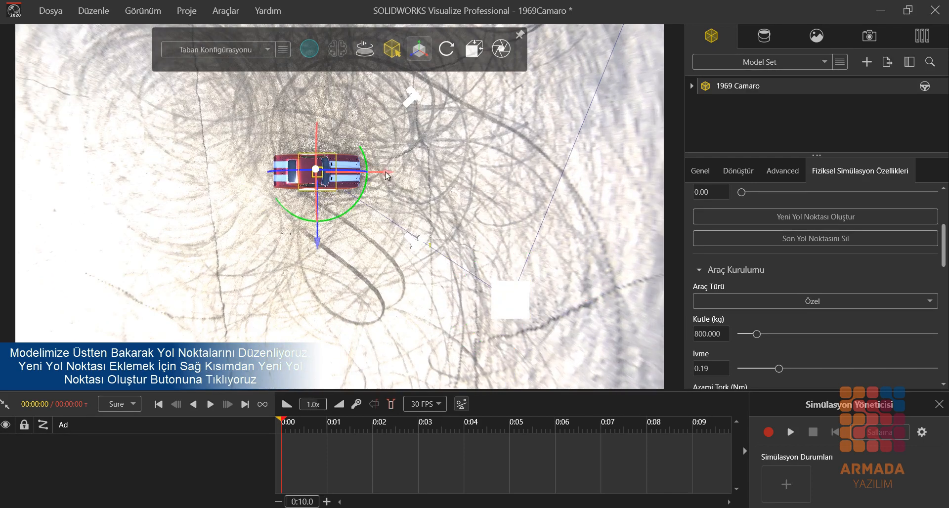
left_click_drag(386, 172, 280, 173)
scroll(241, 252, "down", 4)
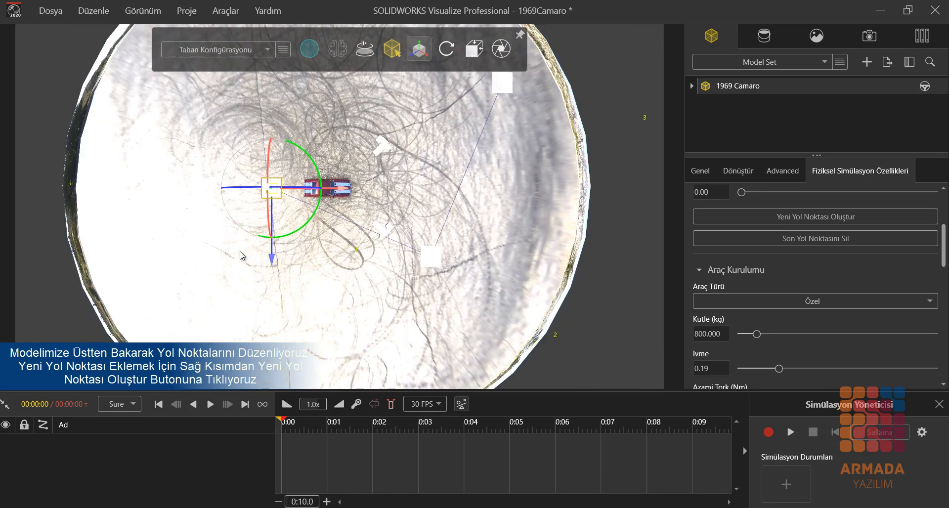
scroll(285, 271, "up", 2)
left_click_drag(288, 236, 287, 383)
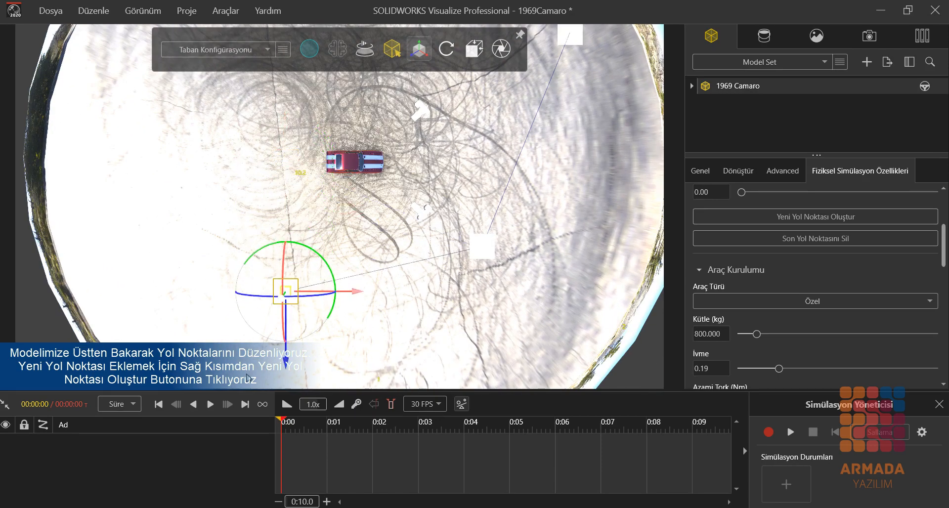
scroll(313, 291, "down", 2)
scroll(314, 306, "up", 2)
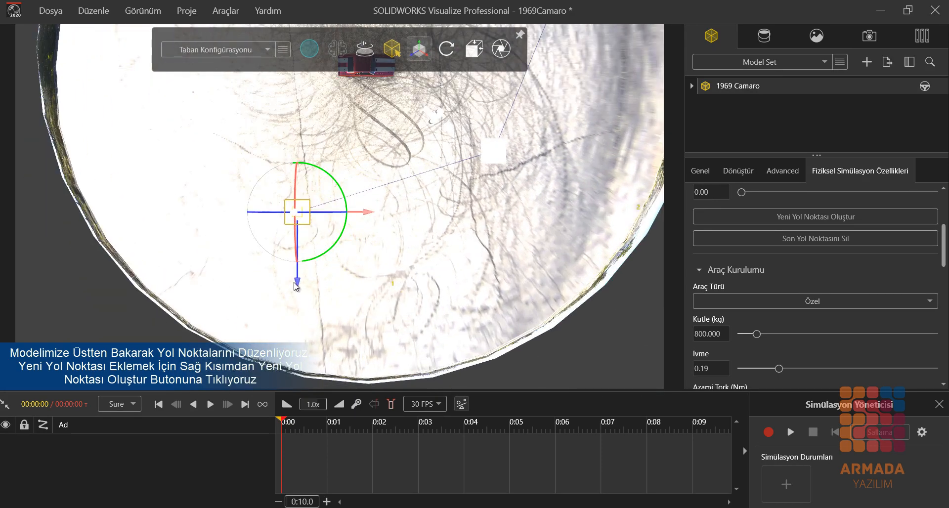
left_click_drag(296, 287, 298, 368)
scroll(360, 241, "down", 2)
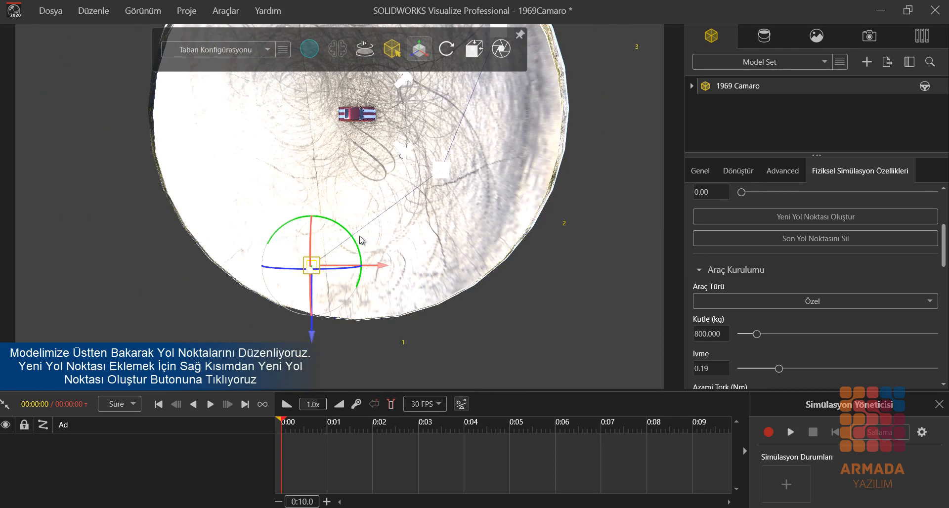
Move the car onto the first path point and rotate it to face the second path point.
left_click(361, 116)
left_click_drag(361, 187, 361, 322)
left_click_drag(429, 256, 379, 250)
left_click_drag(312, 310, 315, 332)
scroll(341, 276, "up", 3)
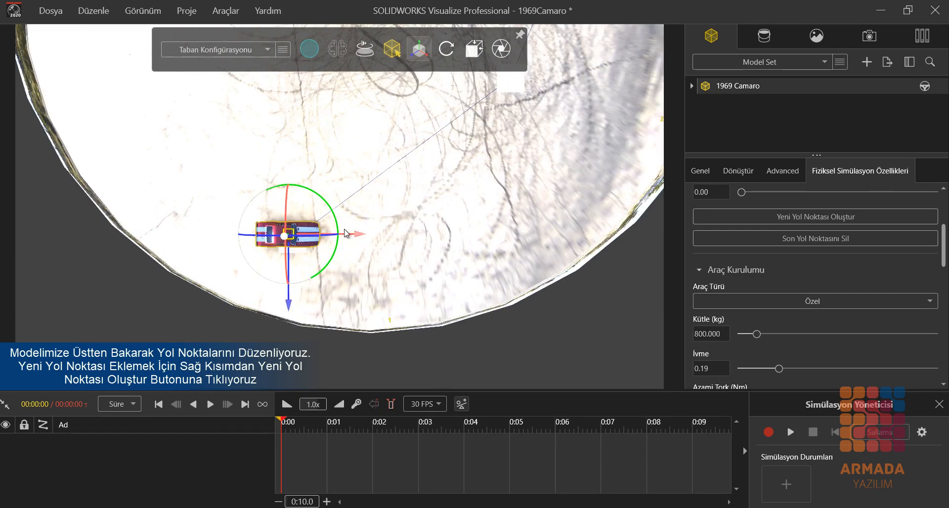
left_click_drag(337, 228, 332, 213)
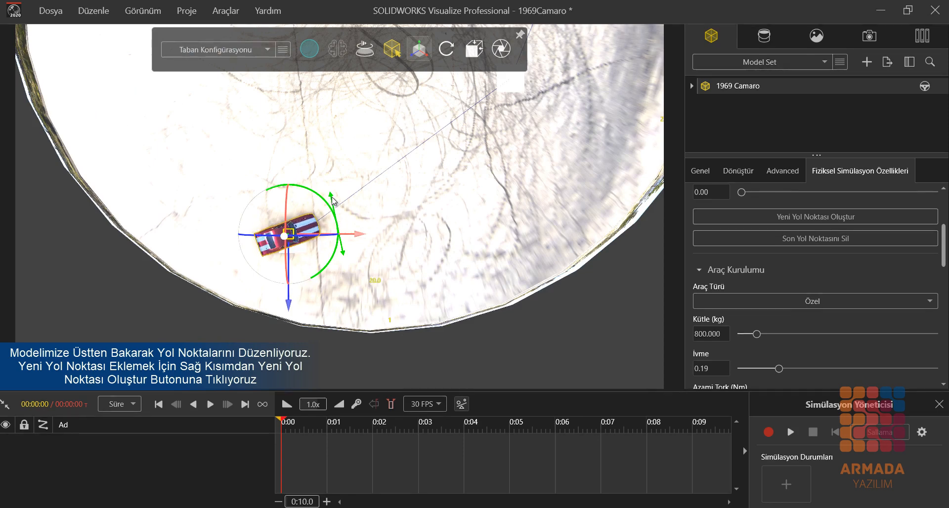
scroll(442, 209, "down", 6)
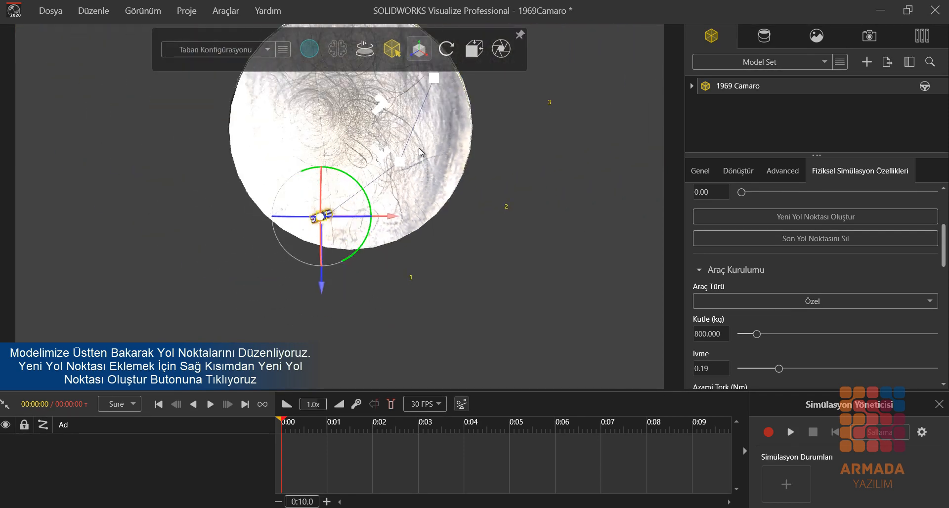
Add a fourth path point and place it near the upper edge of the ground area.
scroll(396, 119, "up", 3)
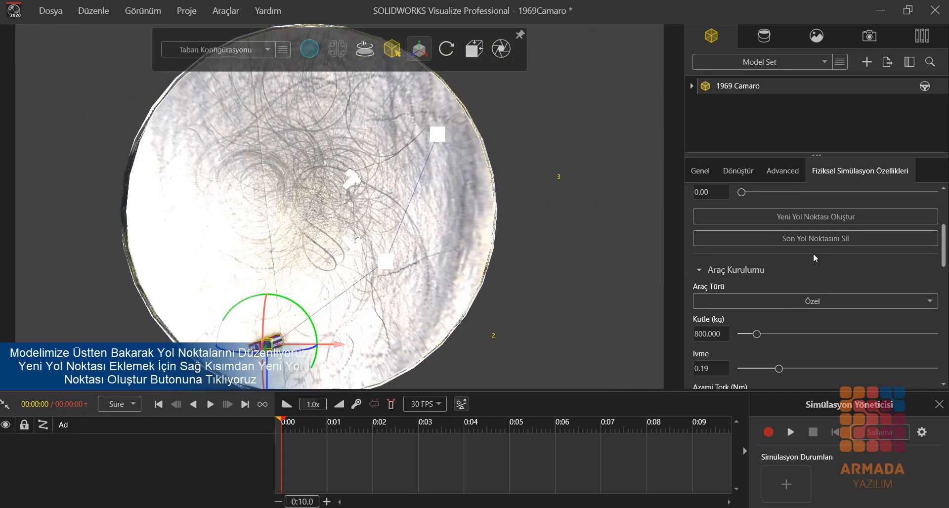
left_click(832, 217)
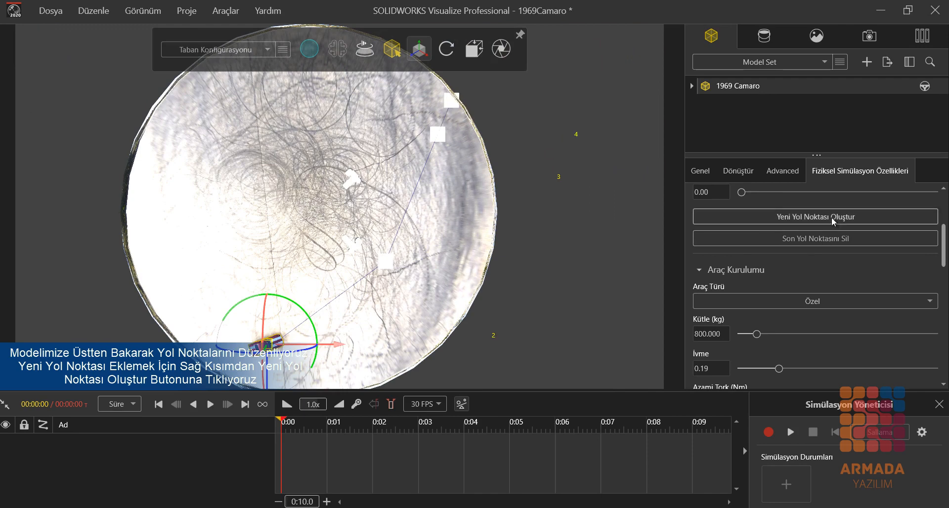
left_click(451, 106)
left_click_drag(522, 104, 382, 115)
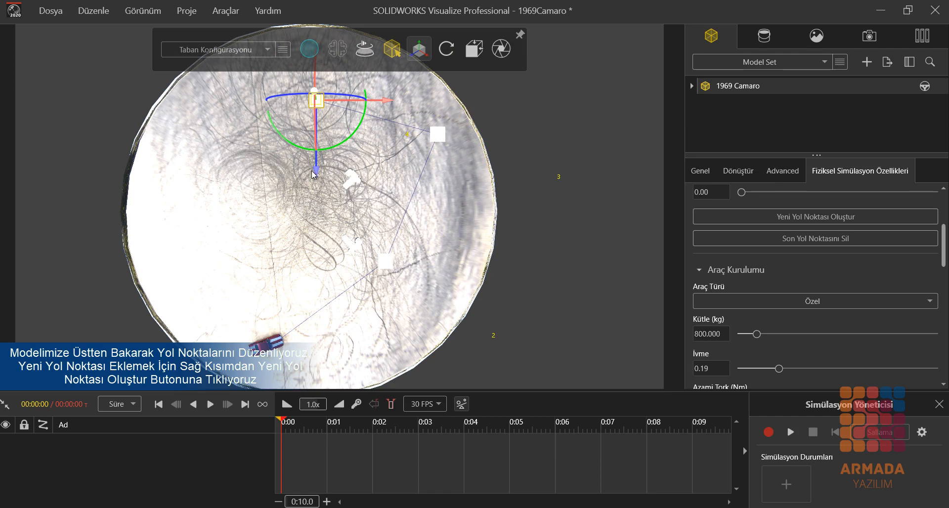
left_click_drag(314, 175, 321, 159)
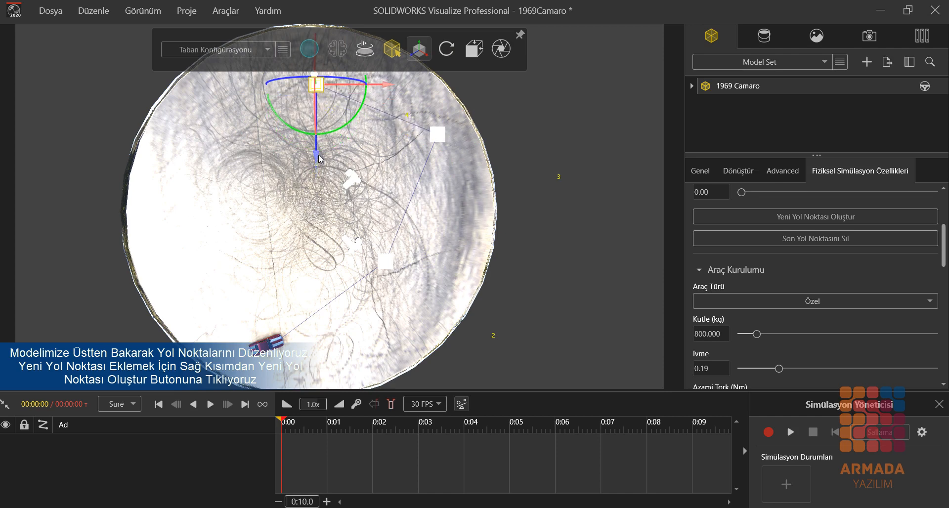
Add a fifth path point and place it on the side of the ground area opposite the third point.
left_click(840, 218)
scroll(280, 76, "up", 1)
left_click(307, 108)
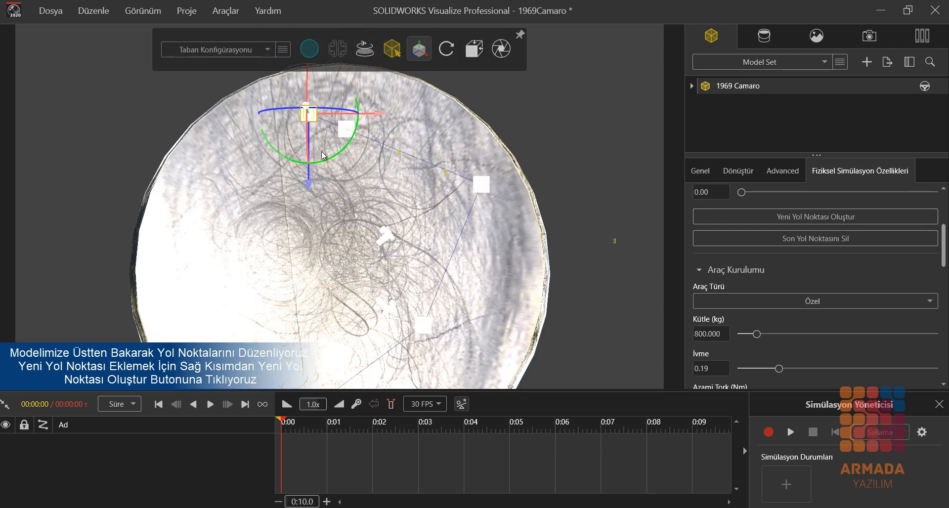
left_click_drag(314, 152, 350, 229)
left_click_drag(373, 193, 300, 193)
left_click_drag(238, 260, 239, 308)
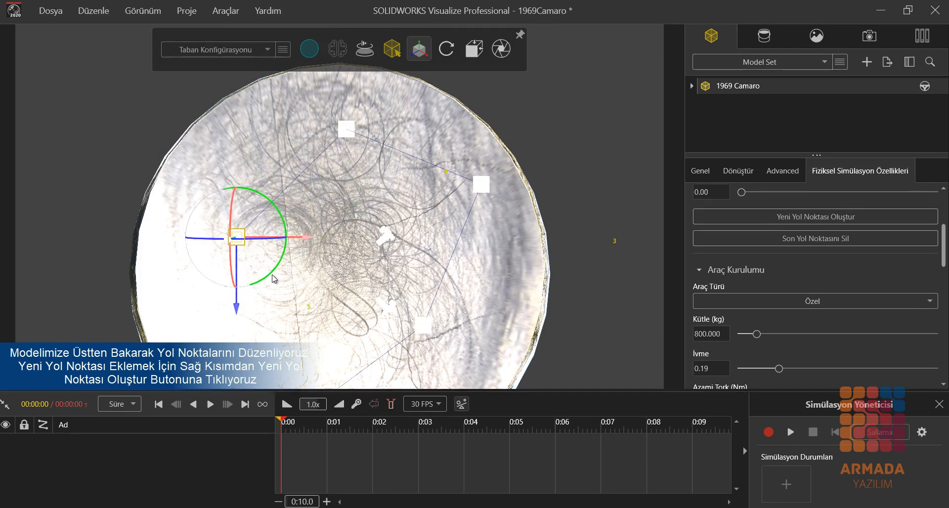
Add a sixth path point and place it near the centre of the ground area.
scroll(274, 277, "down", 1)
middle_click_drag(273, 277, 318, 239)
left_click(826, 223)
left_click(258, 197)
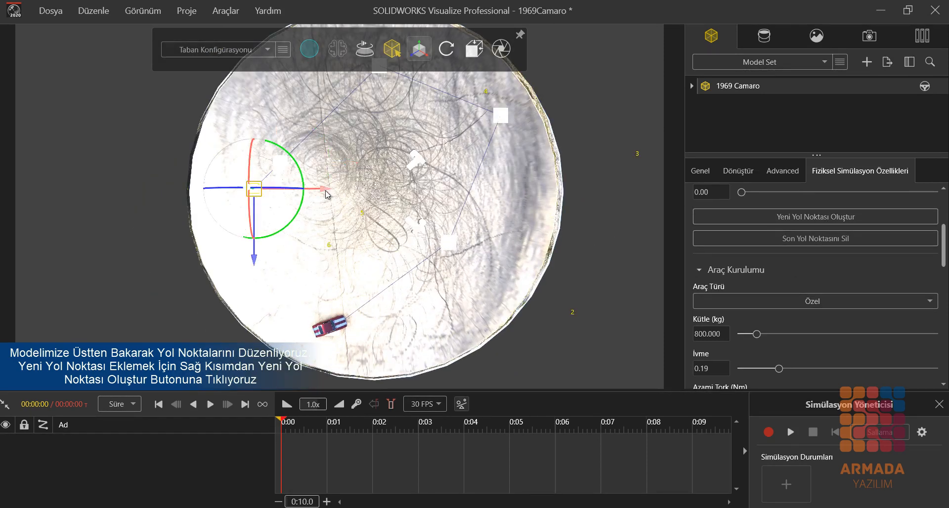
left_click_drag(326, 190, 445, 212)
left_click_drag(375, 256, 375, 234)
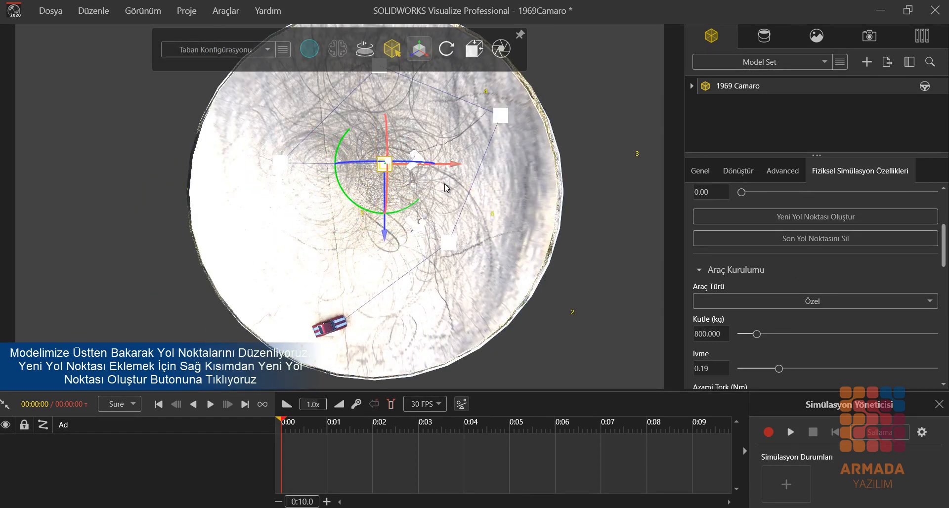
left_click(616, 308)
Add a seventh path point and place it on the car so the path returns to its start.
left_click(383, 167)
left_click(826, 366)
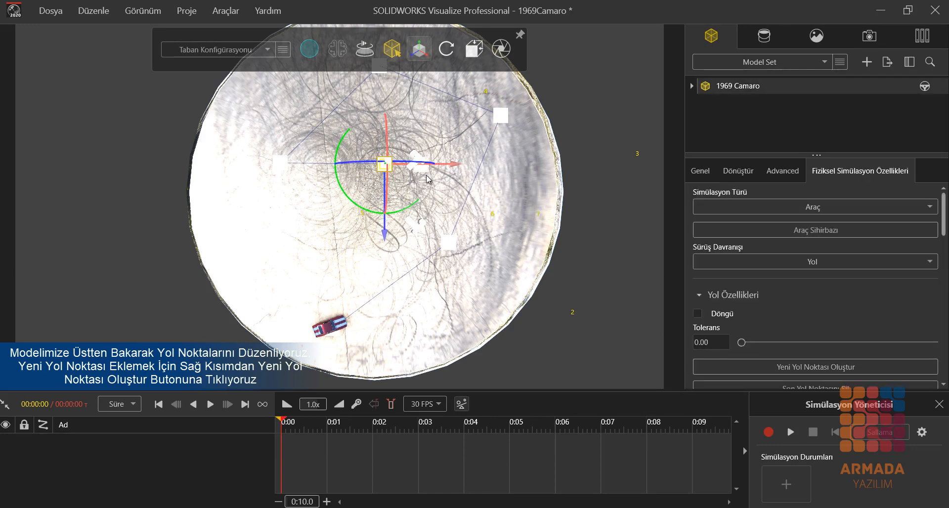
left_click_drag(426, 169, 463, 173)
left_click_drag(421, 232, 431, 270)
left_click_drag(490, 204, 404, 324)
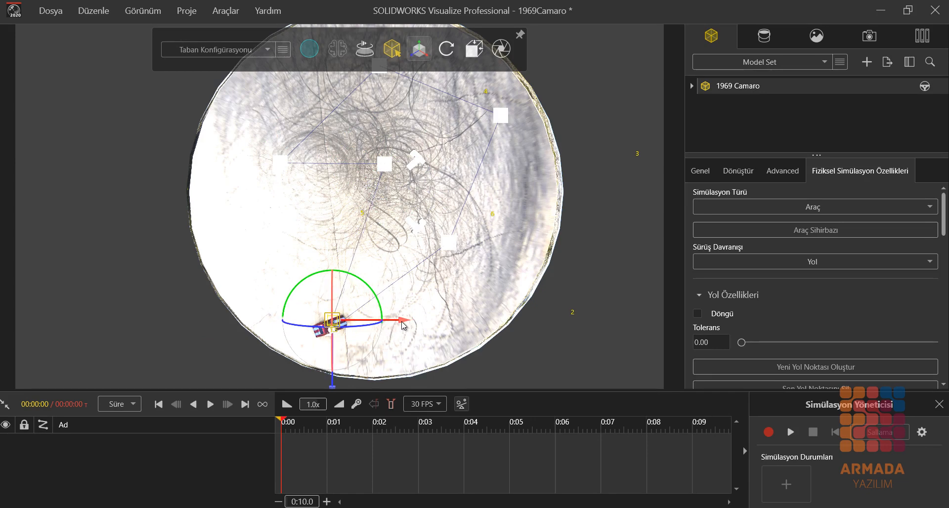
left_click(404, 229)
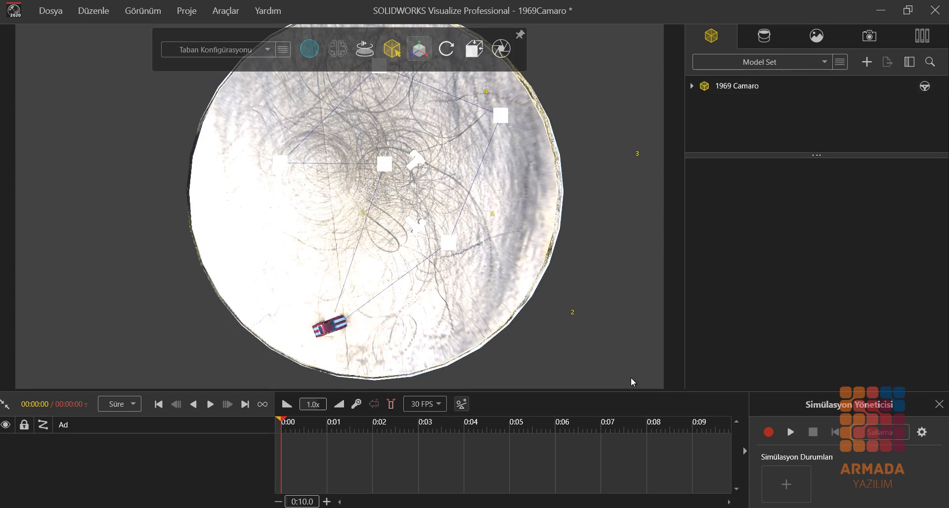
Run the vehicle simulation in the top view to check the car along the whole path, and stop it.
left_click(797, 436)
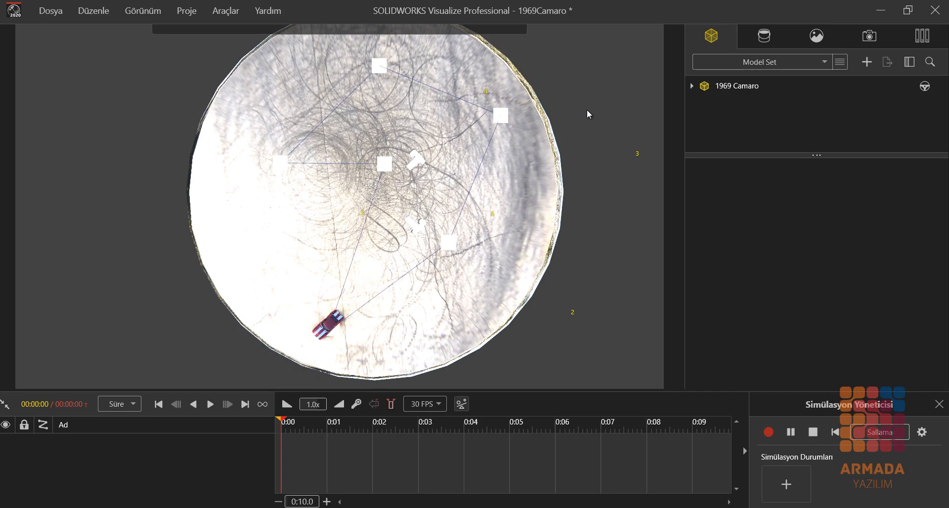
left_click(816, 433)
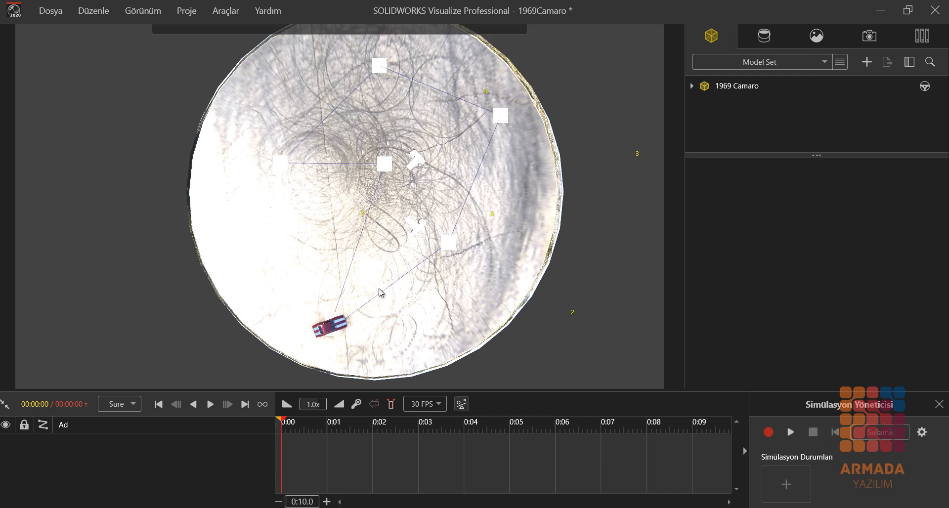
Set the camera angle close behind the car's mirror side, looking forward along the side window and door toward the hills.
left_click_drag(338, 343, 476, 47)
scroll(456, 220, "up", 7)
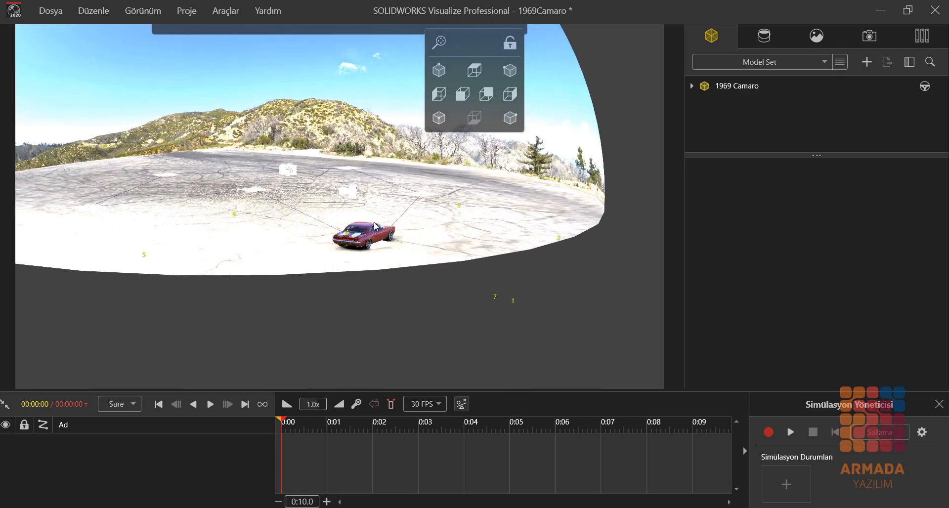
scroll(343, 271, "up", 4)
middle_click_drag(343, 271, 428, 280)
left_click_drag(429, 280, 374, 278)
scroll(364, 247, "up", 5)
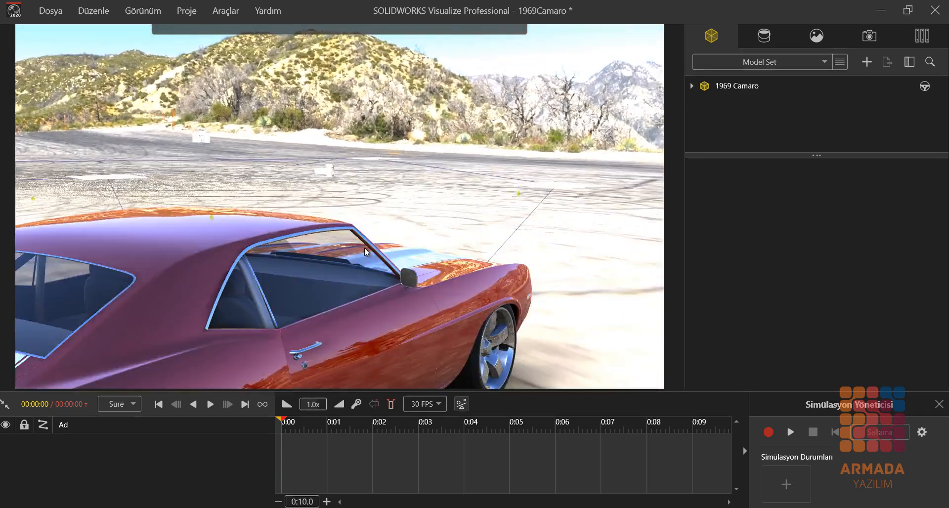
middle_click_drag(381, 251, 389, 244)
scroll(438, 248, "down", 5)
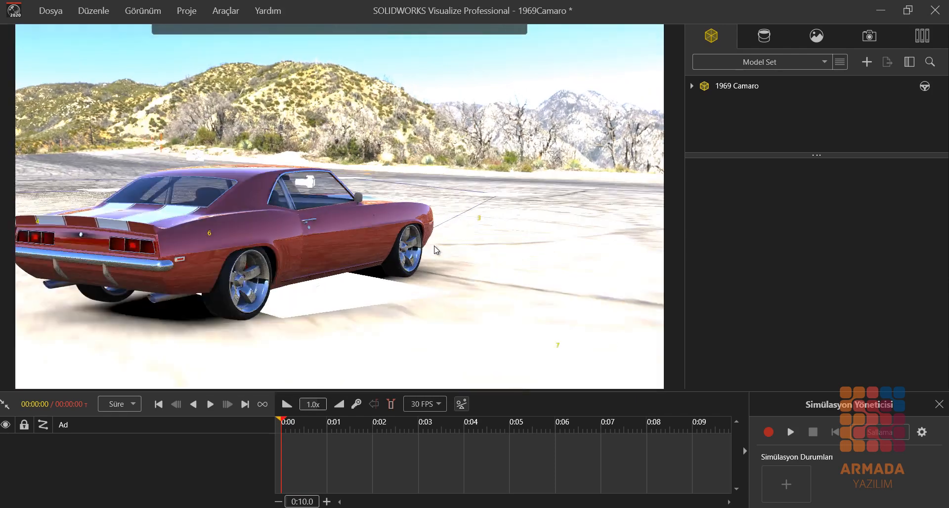
scroll(435, 248, "up", 5)
middle_click_drag(320, 230, 435, 238)
scroll(409, 231, "down", 5)
scroll(408, 231, "up", 3)
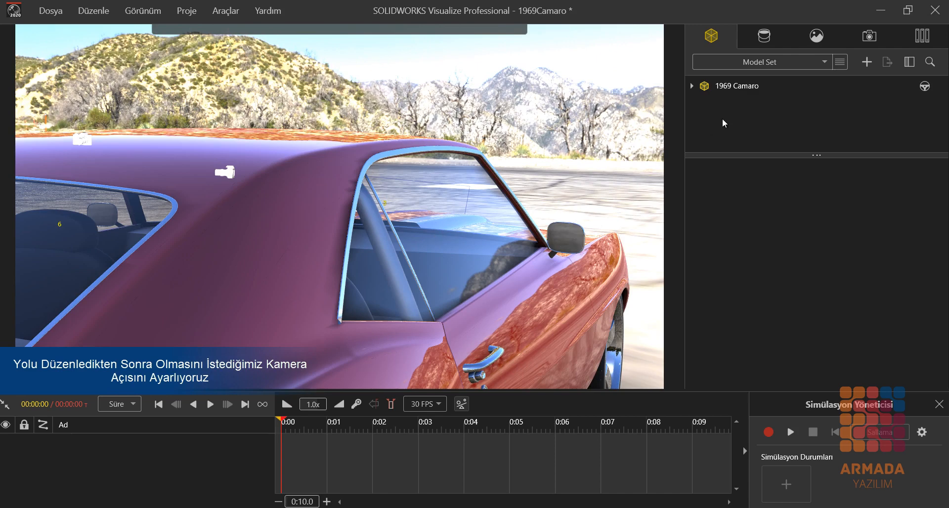
Set the FREE camera to both follow and target the 1969 Camaro.
left_click(876, 35)
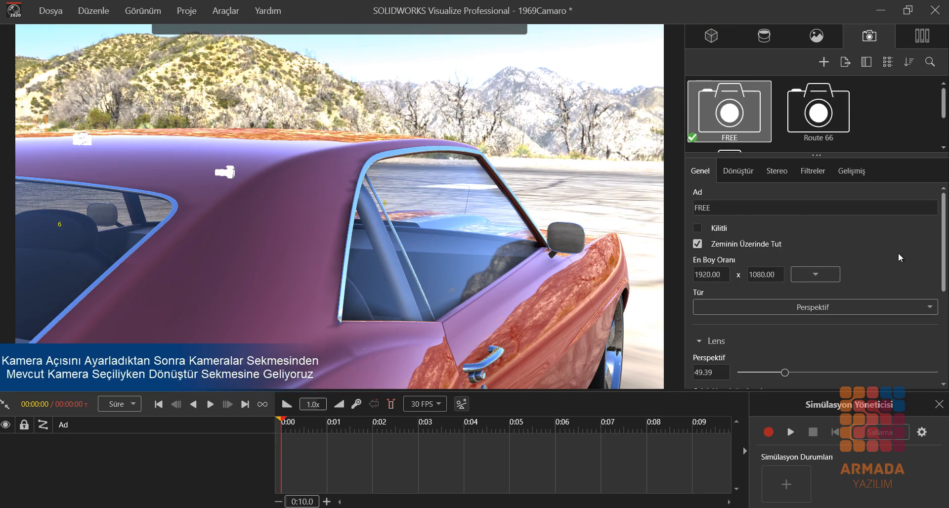
left_click(749, 174)
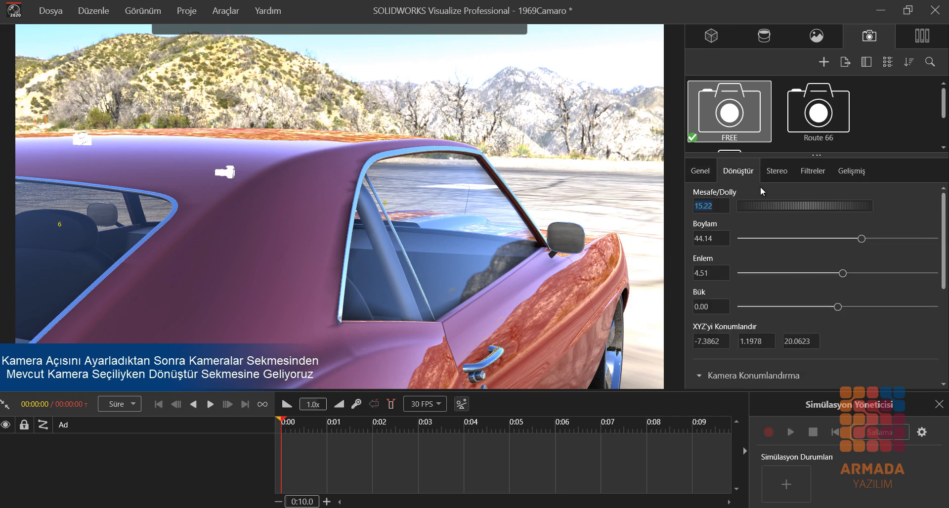
scroll(895, 286, "down", 5)
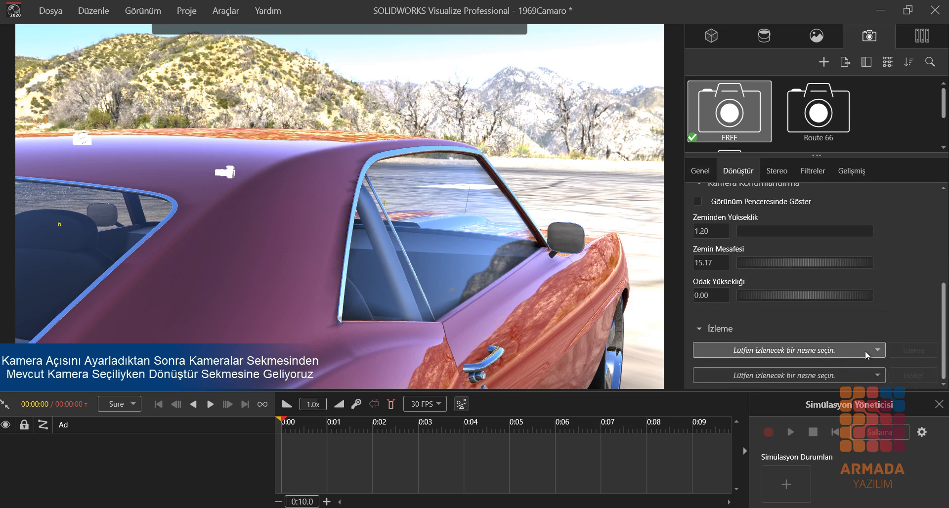
left_click(865, 351)
left_click(793, 371)
left_click(864, 378)
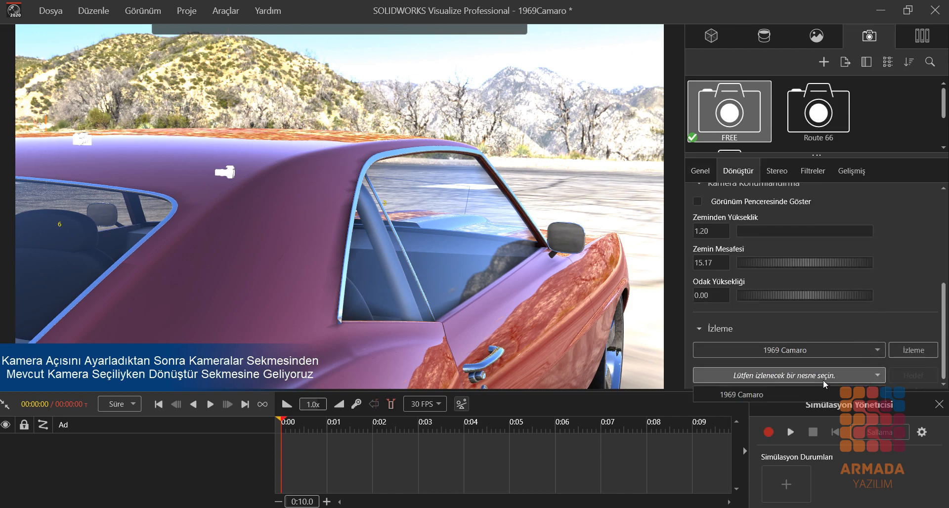
left_click(793, 392)
left_click(913, 350)
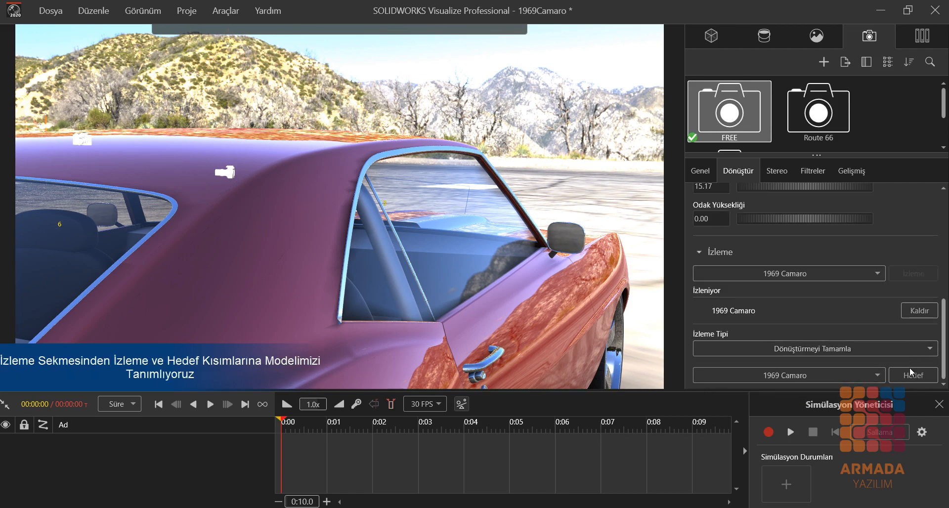
left_click(896, 376)
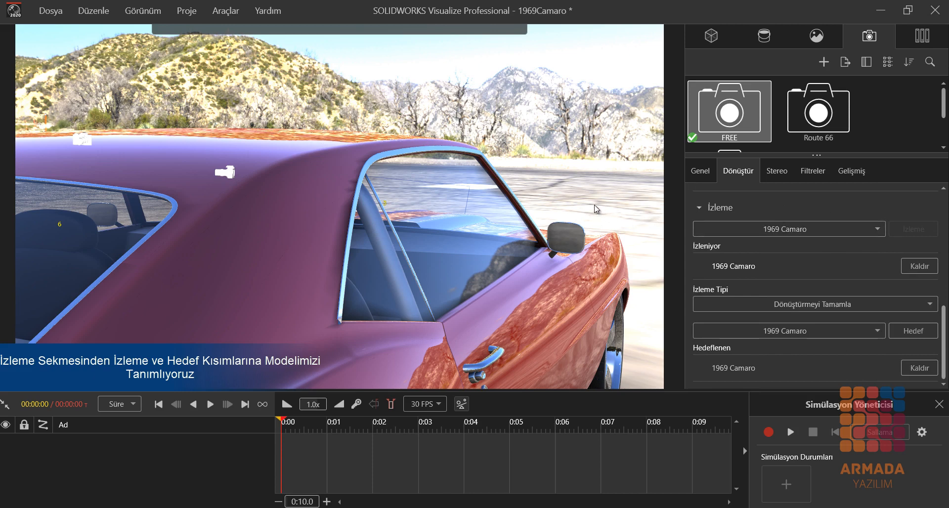
Preview the simulation through the follow camera and stop it.
left_click(796, 430)
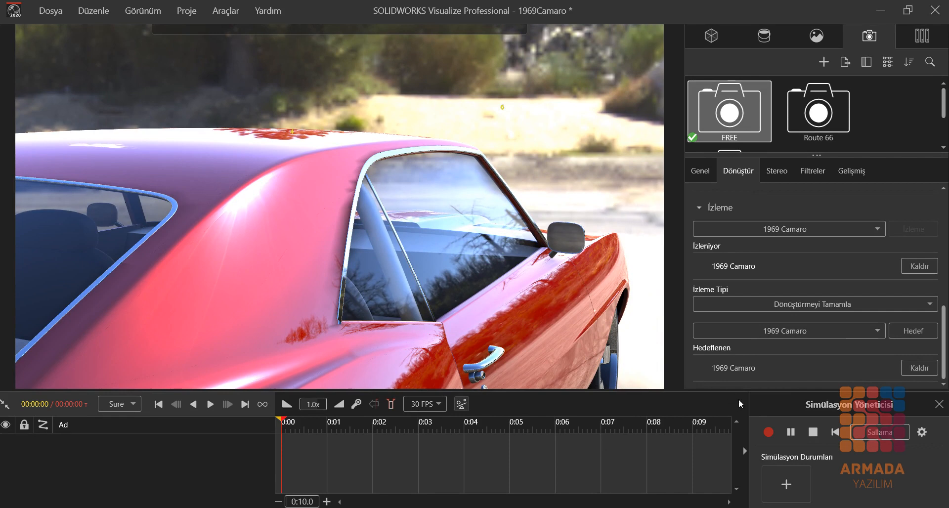
left_click(815, 433)
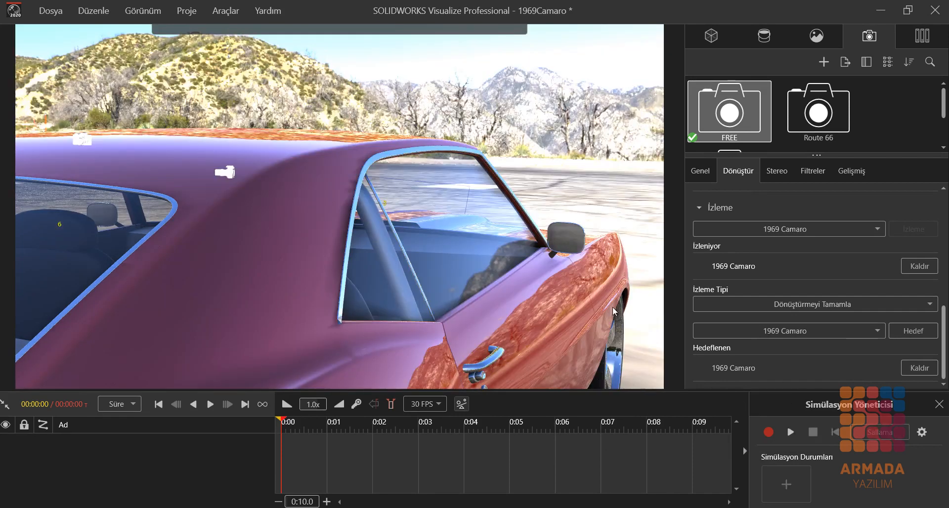
Record the vehicle simulation as an animation and stop recording when the drive ends.
left_click(770, 437)
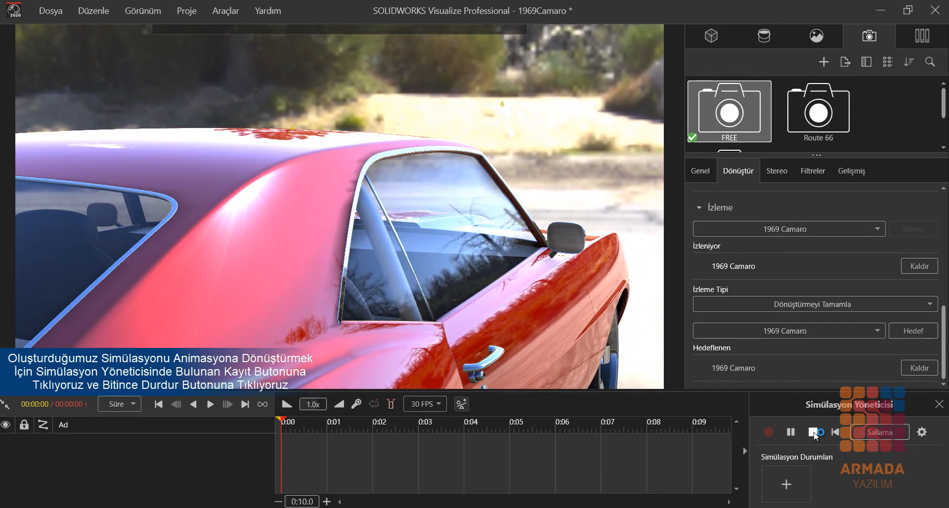
left_click(814, 432)
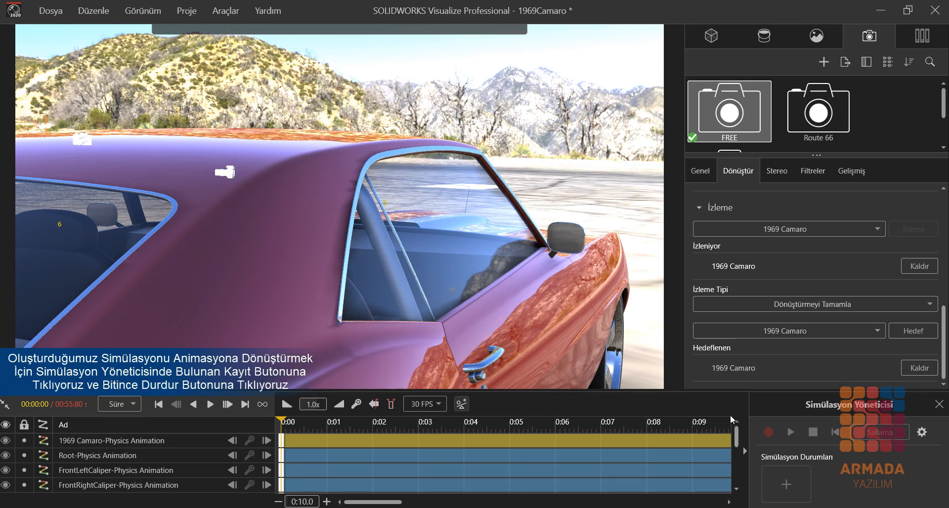
Review the recorded physics animation tracks in the timeline and play the animation back to its end.
scroll(742, 487, "down", 5)
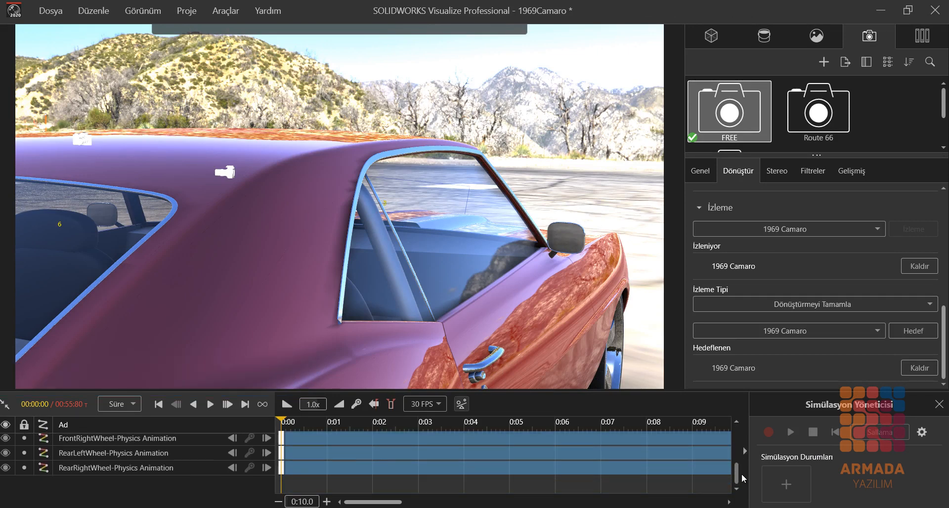
left_click_drag(744, 478, 749, 437)
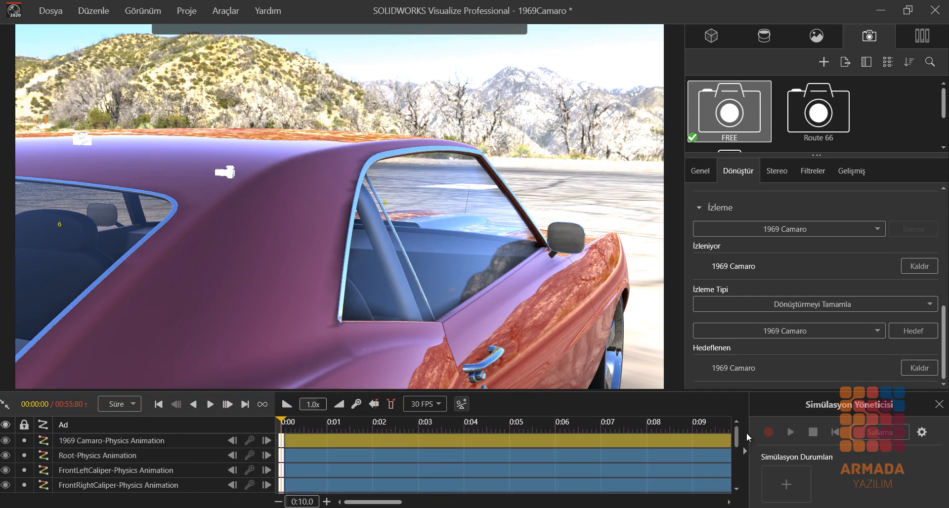
left_click(212, 404)
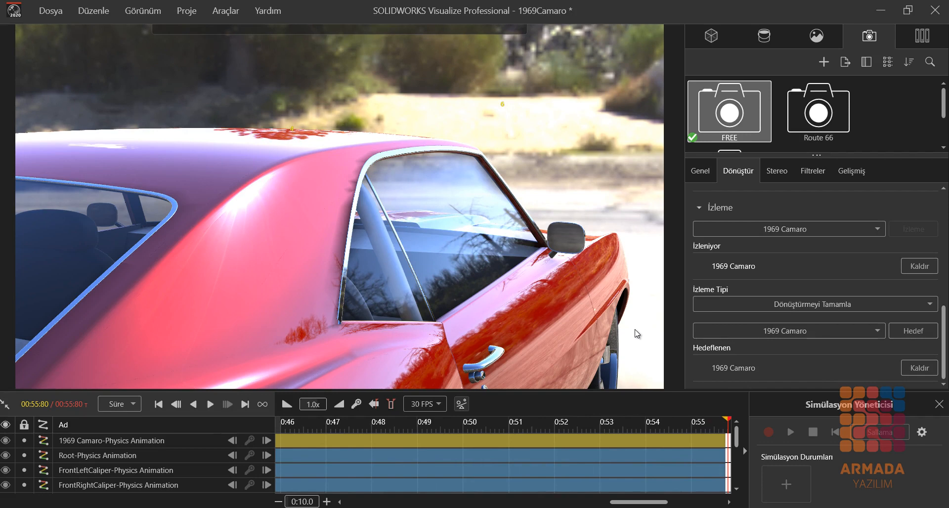
Check the animation and render options, and start rendering the animation 1969Camaro as an MPEG-4 film in Kalite mode.
mouse_move(515, 48)
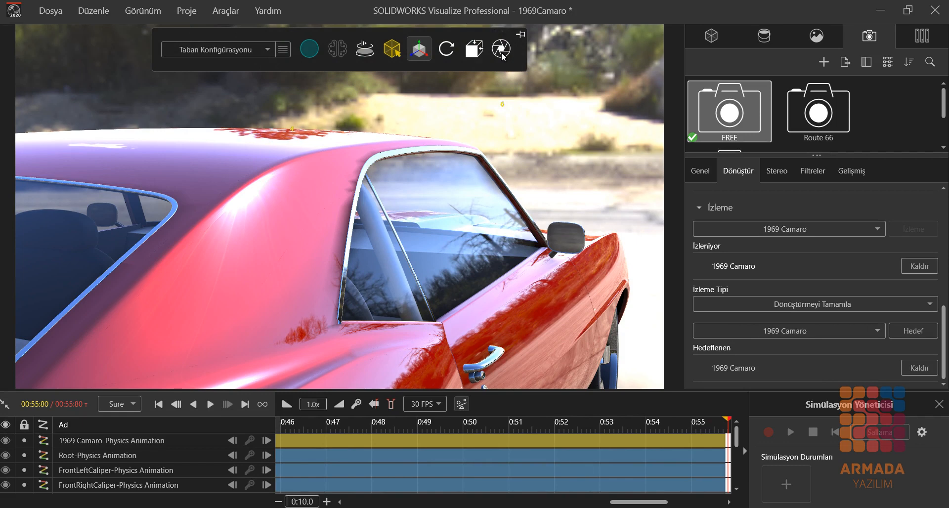
left_click(502, 49)
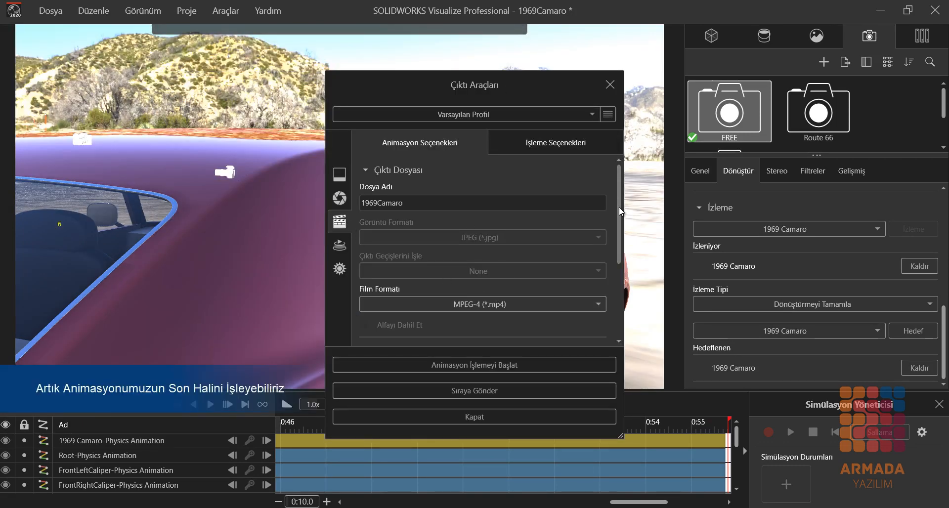
left_click_drag(620, 208, 600, 299)
left_click(570, 142)
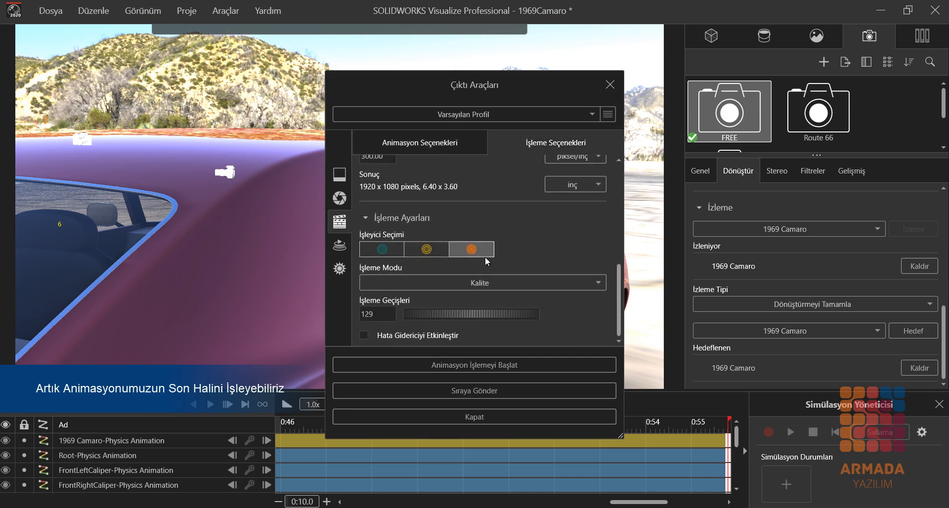
left_click(486, 366)
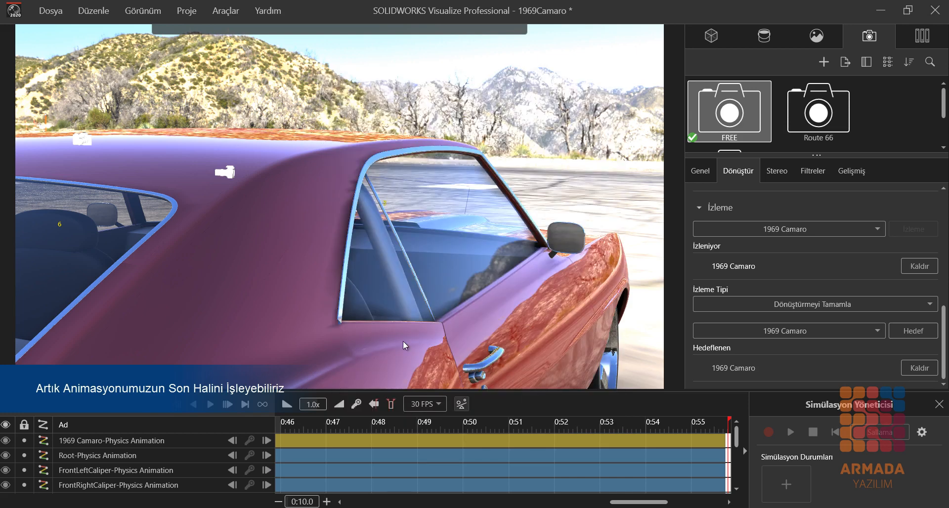